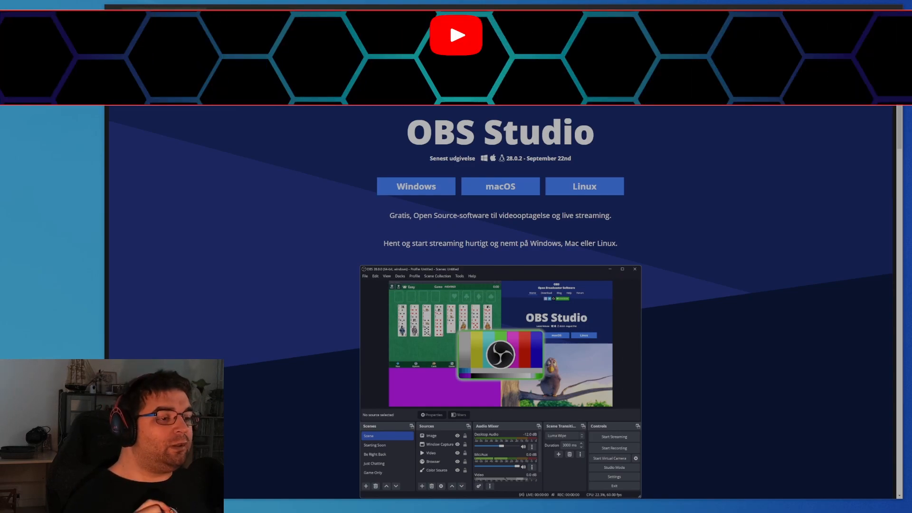
Step: Download OBS Studio for Windows and bring the running OBS 28 window in front of the browser
{"action": "left_click", "coordinate": [415, 186]}
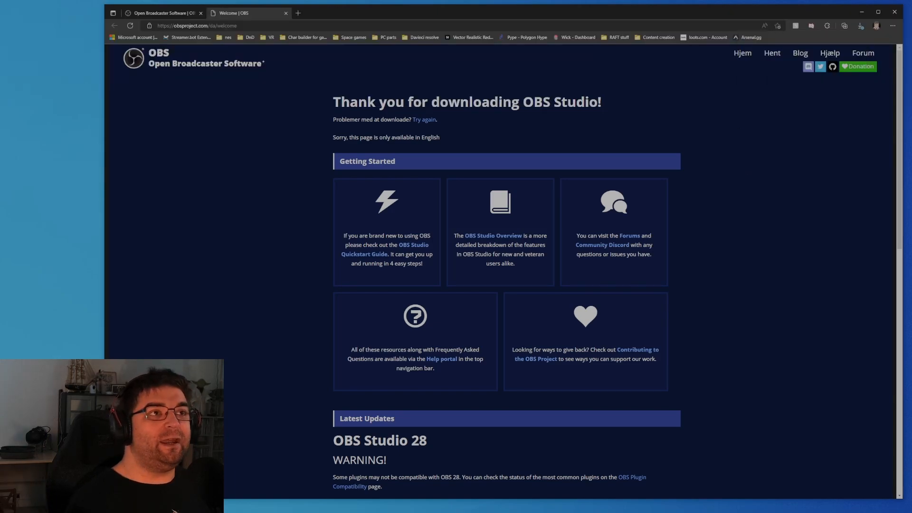
{"action": "left_click_drag", "start_coordinate": [443, 512], "coordinate": [388, 64]}
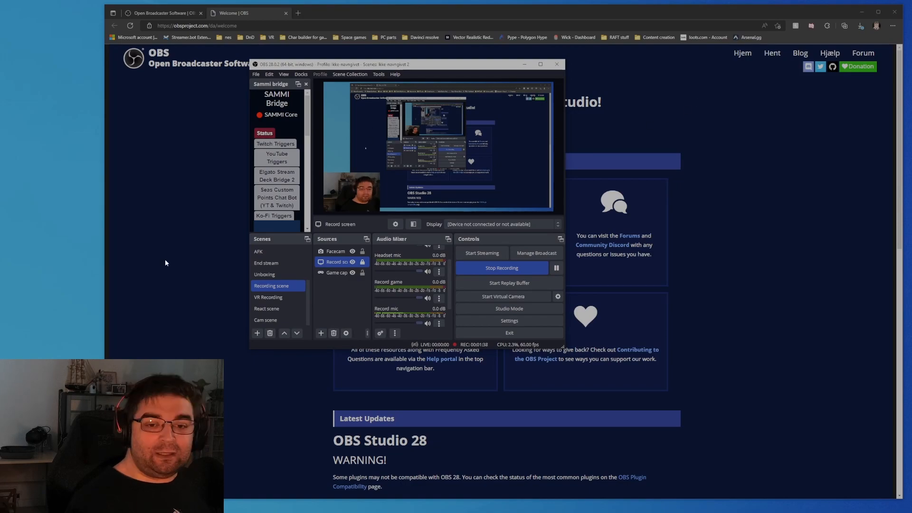
{"action": "left_click_drag", "start_coordinate": [419, 64], "coordinate": [298, 77]}
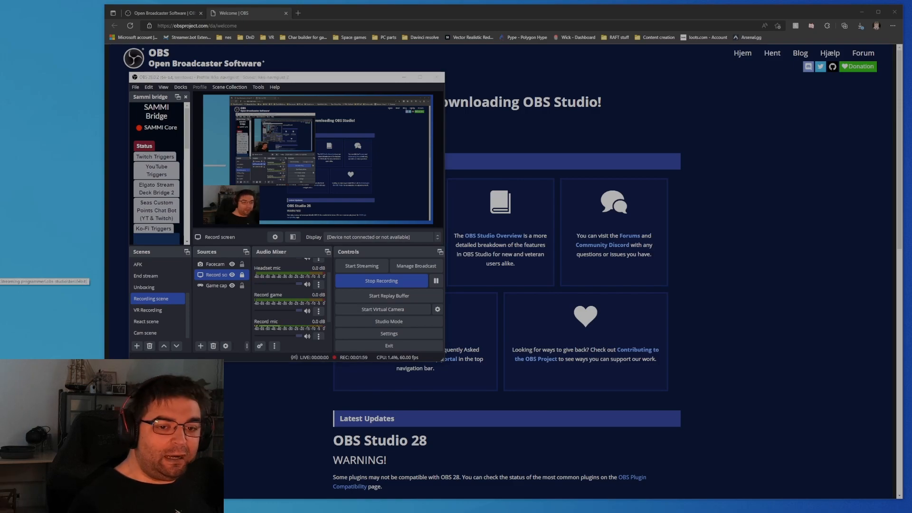
Step: Launch a second OBS instance from the desktop shortcut and allow it to run alongside the first
{"action": "left_click_drag", "start_coordinate": [80, 230], "coordinate": [80, 231]}
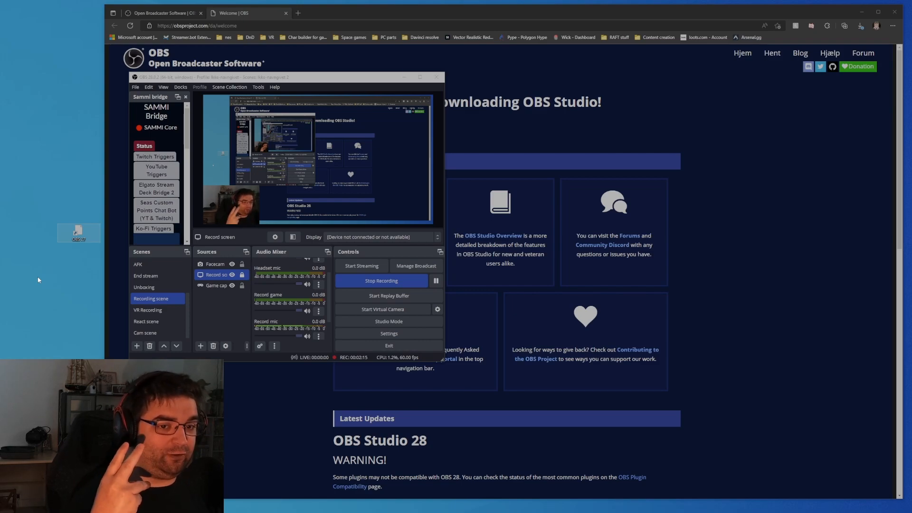
{"action": "double_click", "coordinate": [78, 233]}
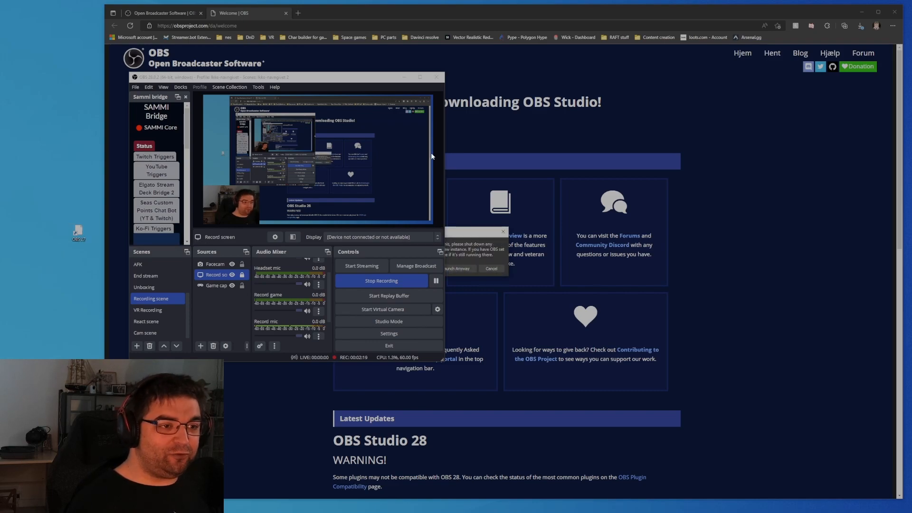
{"action": "left_click_drag", "start_coordinate": [340, 83], "coordinate": [274, 85]}
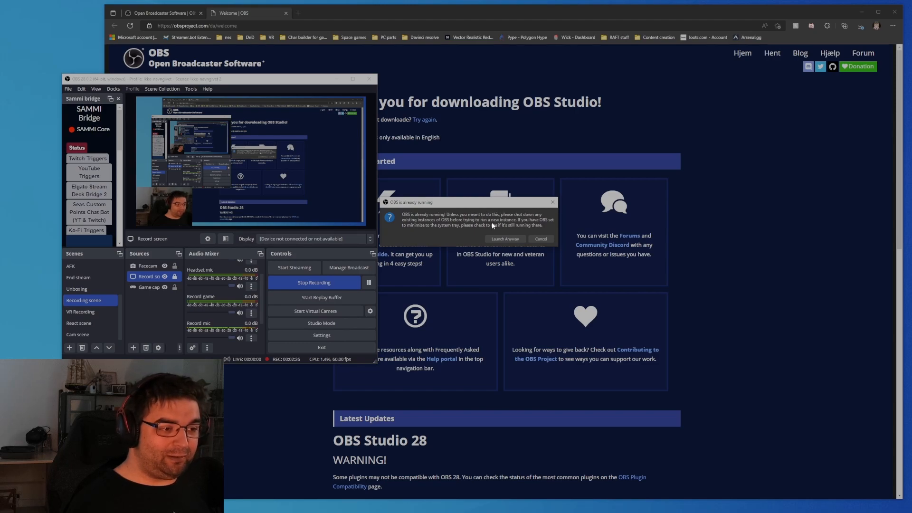
{"action": "left_click", "coordinate": [499, 238]}
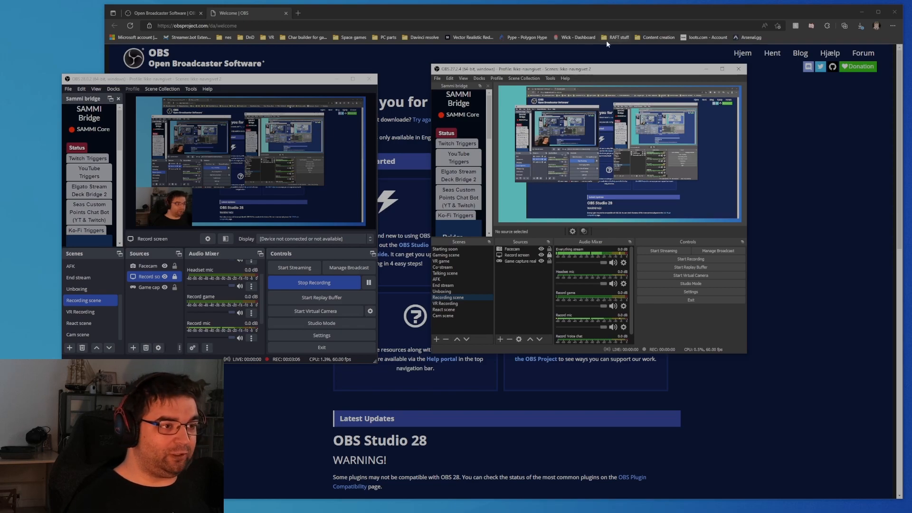
Step: Switch the second OBS instance to the Clips profile and the Clips scenes scene collection
{"action": "left_click", "coordinate": [496, 78]}
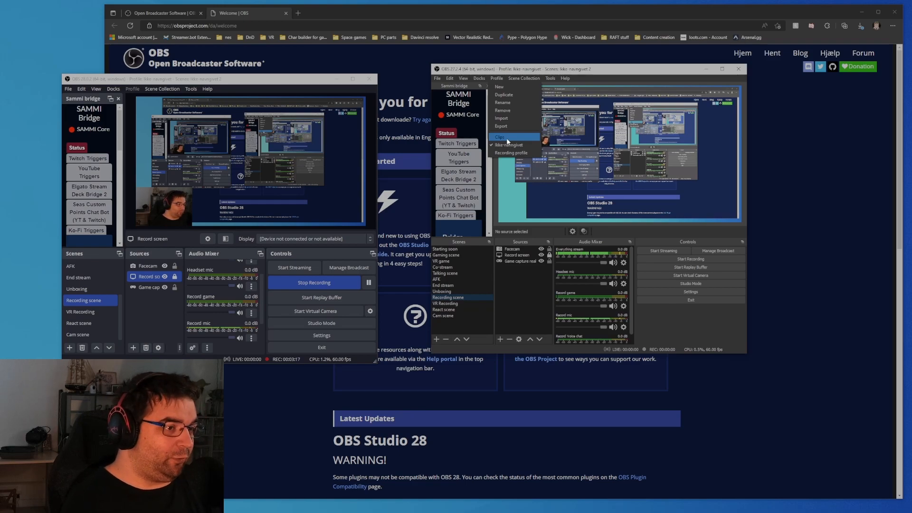
{"action": "left_click", "coordinate": [507, 138]}
{"action": "left_click", "coordinate": [499, 78]}
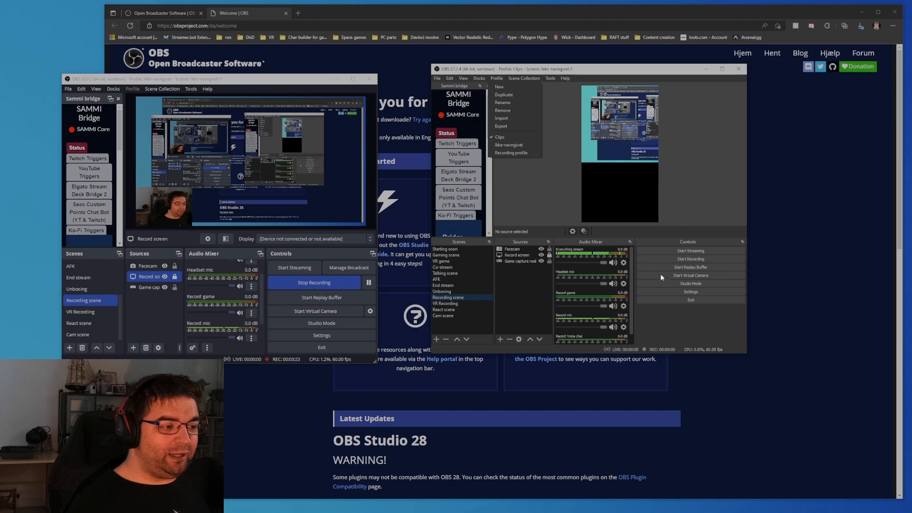
{"action": "left_click", "coordinate": [672, 322]}
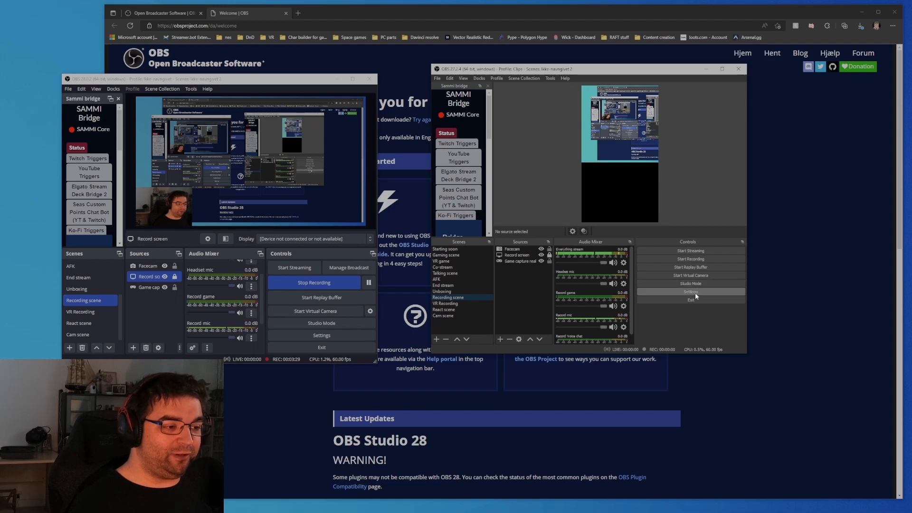
{"action": "left_click", "coordinate": [521, 79]}
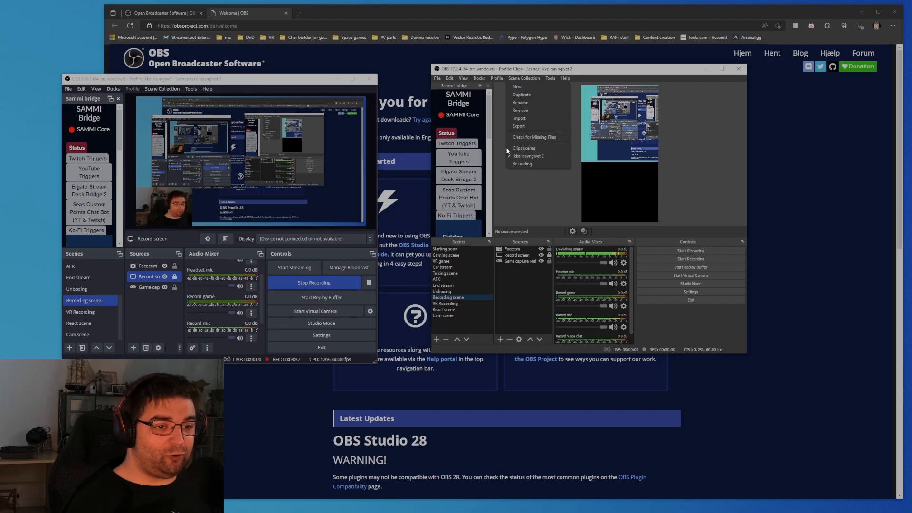
{"action": "left_click", "coordinate": [531, 149]}
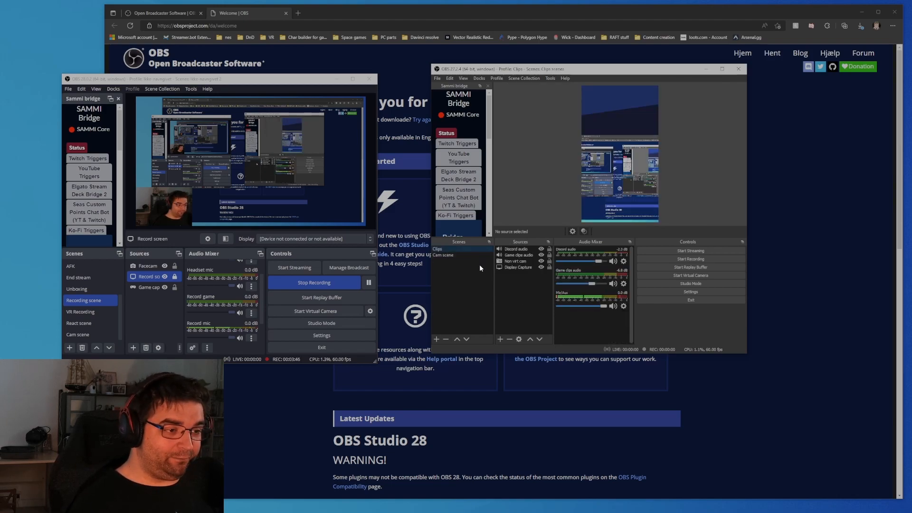
Step: Examine the recording and replay buffer output settings of the Clips profile
{"action": "left_click", "coordinate": [679, 292]}
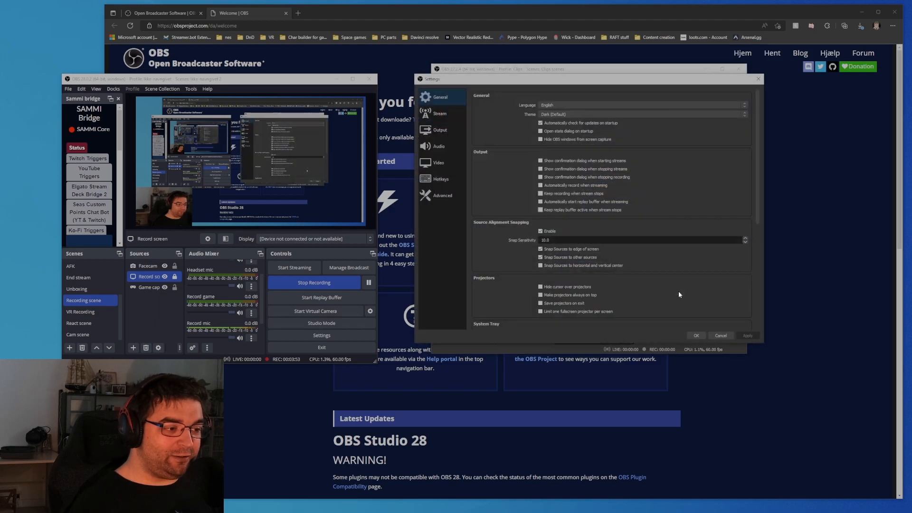
{"action": "left_click", "coordinate": [439, 131]}
{"action": "left_click", "coordinate": [502, 109]}
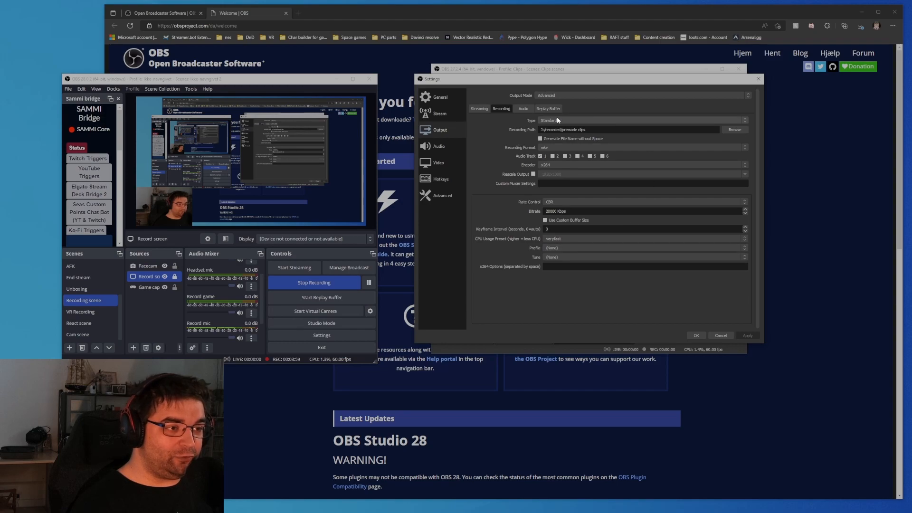
{"action": "left_click", "coordinate": [543, 110]}
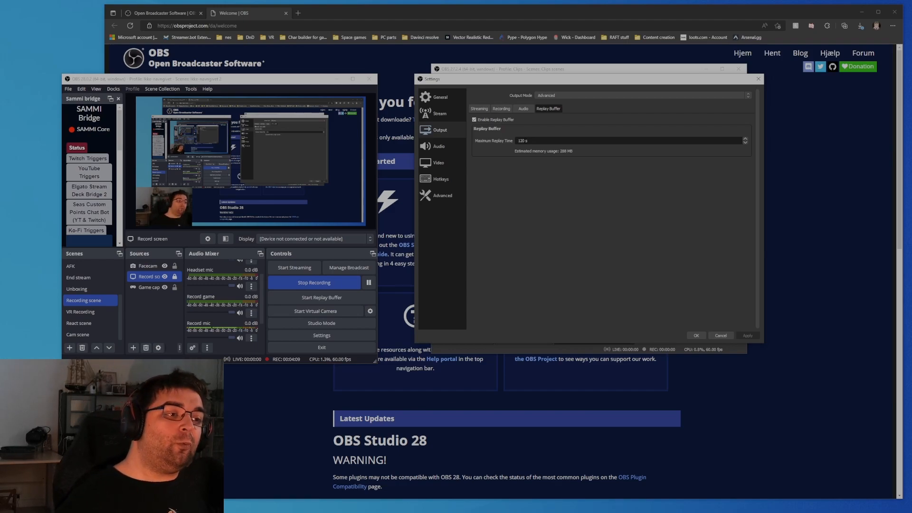
Step: Examine the Clips profile's video settings, including the canvas and output resolutions and the downscale filter
{"action": "left_click", "coordinate": [439, 163]}
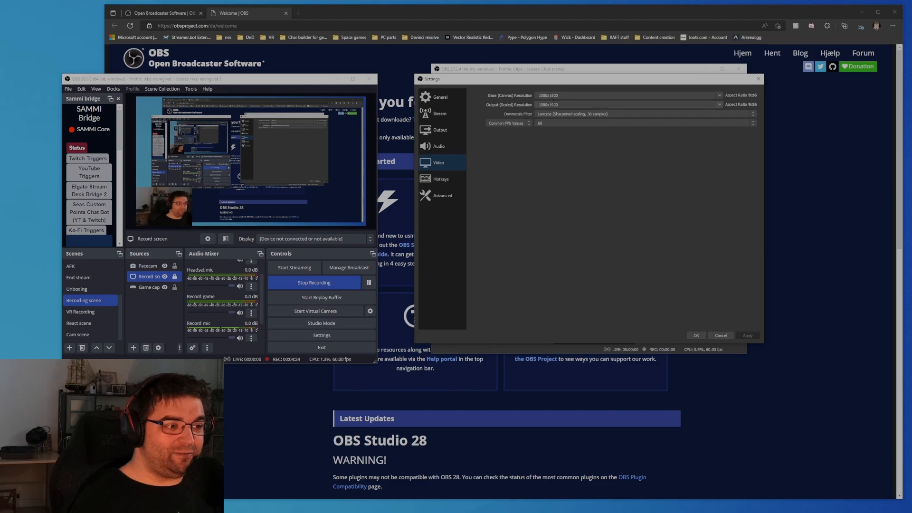
{"action": "left_click", "coordinate": [554, 114]}
{"action": "left_click", "coordinate": [557, 114]}
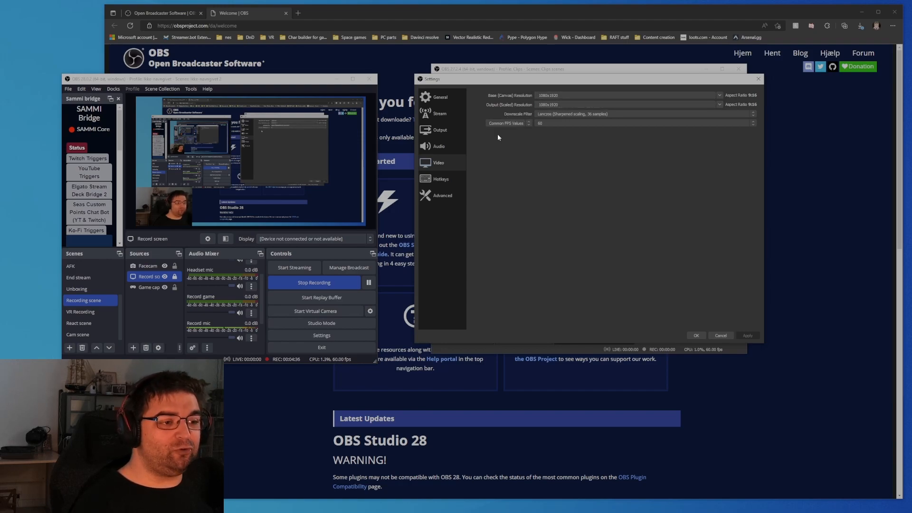
Step: Examine the Save Replay hotkey and the replay buffer options, and close the settings
{"action": "left_click", "coordinate": [442, 179]}
{"action": "scroll", "coordinate": [517, 198], "scroll_direction": "down", "scroll_amount": 4}
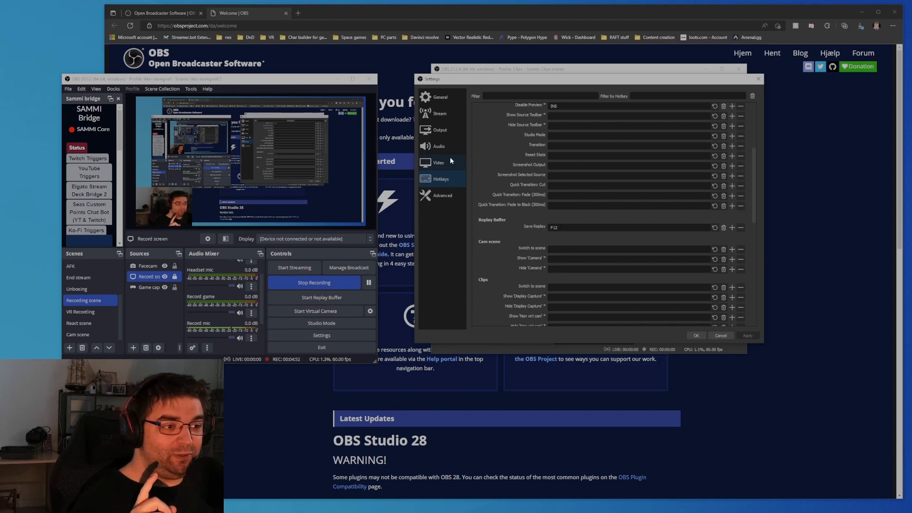
{"action": "left_click", "coordinate": [445, 135]}
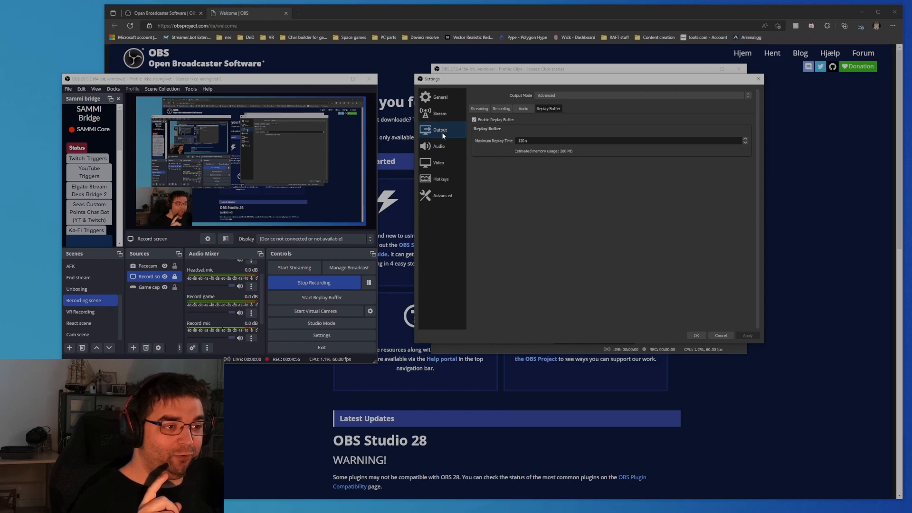
{"action": "left_click", "coordinate": [440, 179]}
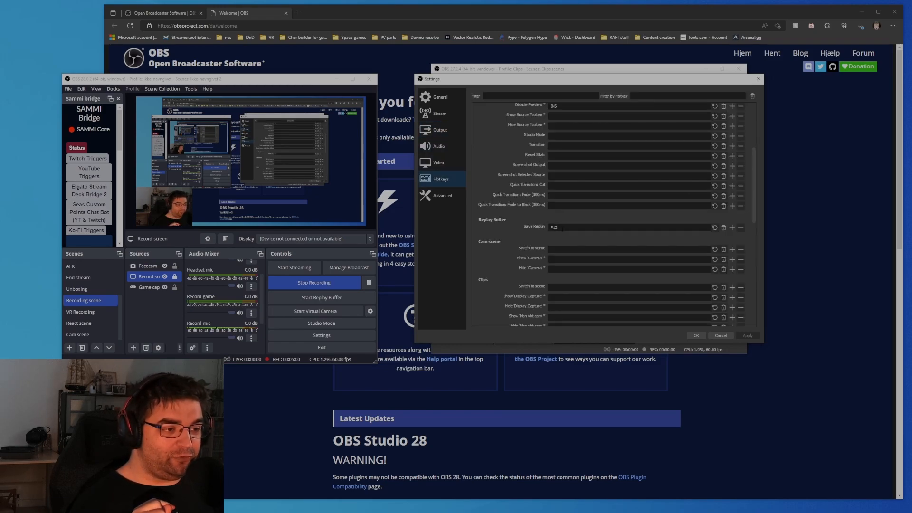
{"action": "scroll", "coordinate": [513, 231], "scroll_direction": "up", "scroll_amount": 3}
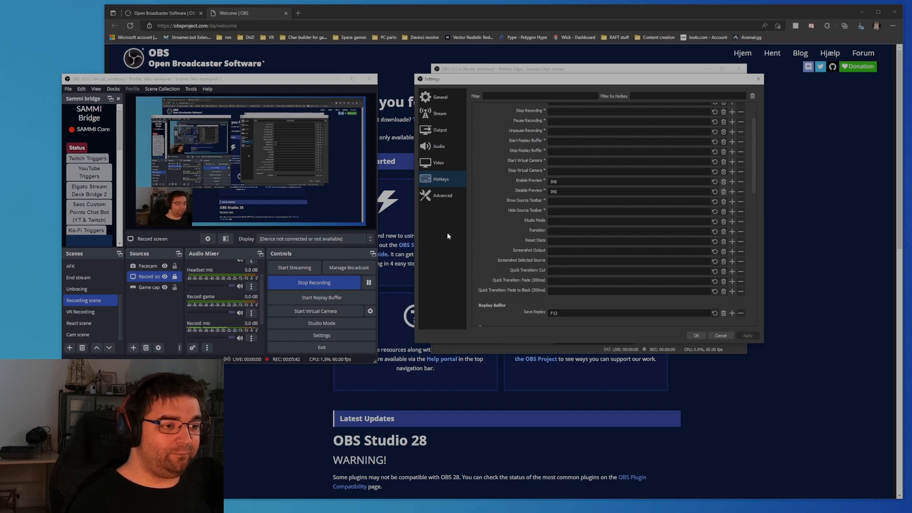
{"action": "left_click", "coordinate": [703, 336]}
Step: Inspect the Display Capture source and the device used by the Non virt cam source
{"action": "left_click", "coordinate": [474, 280]}
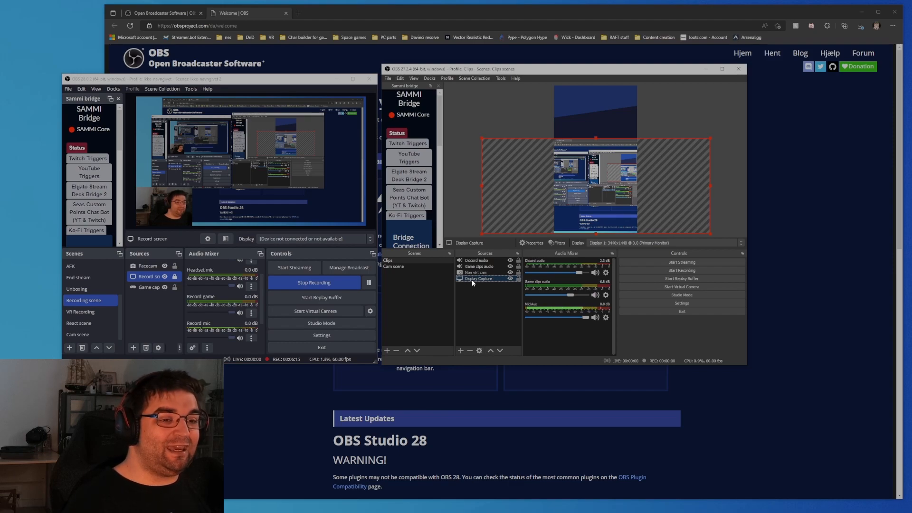
{"action": "left_click", "coordinate": [474, 273]}
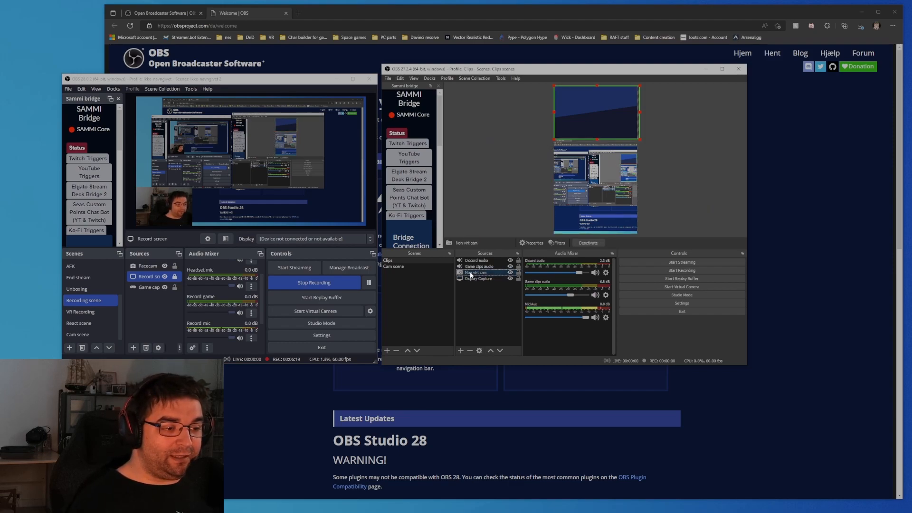
{"action": "double_click", "coordinate": [479, 274]}
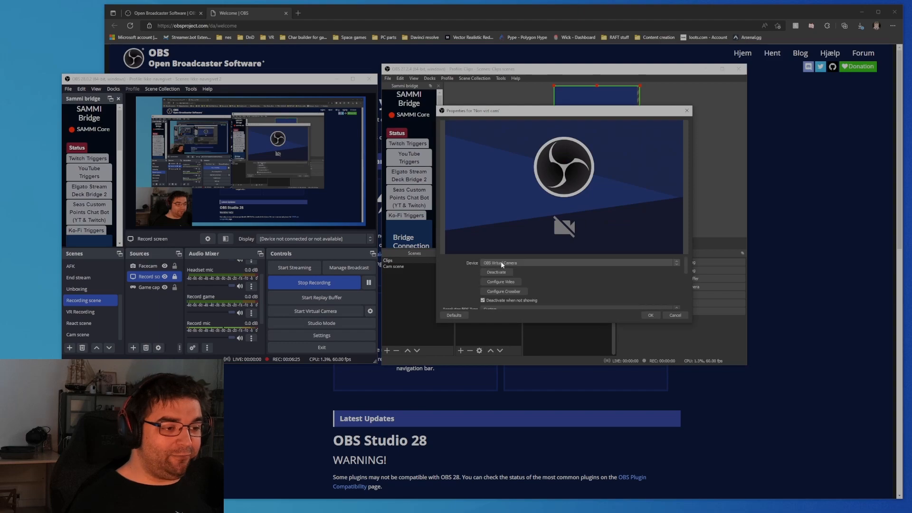
{"action": "left_click", "coordinate": [675, 315]}
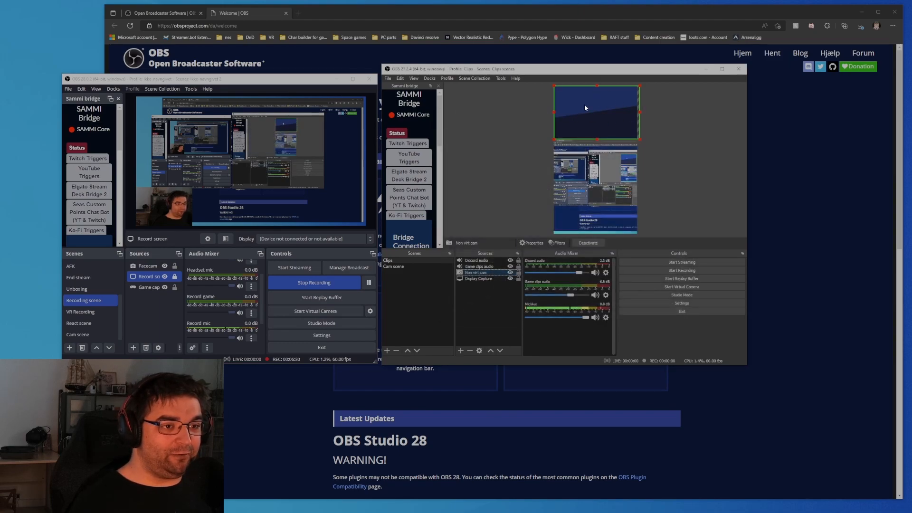
Step: Start the virtual camera in the OBS 28 instance to test the Non virt cam feed, and stop it again
{"action": "left_click", "coordinate": [320, 312]}
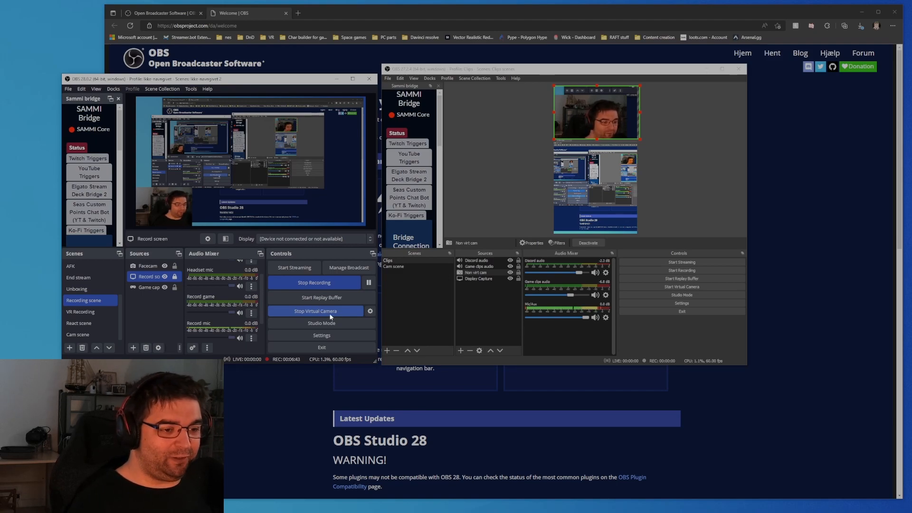
{"action": "left_click", "coordinate": [313, 312]}
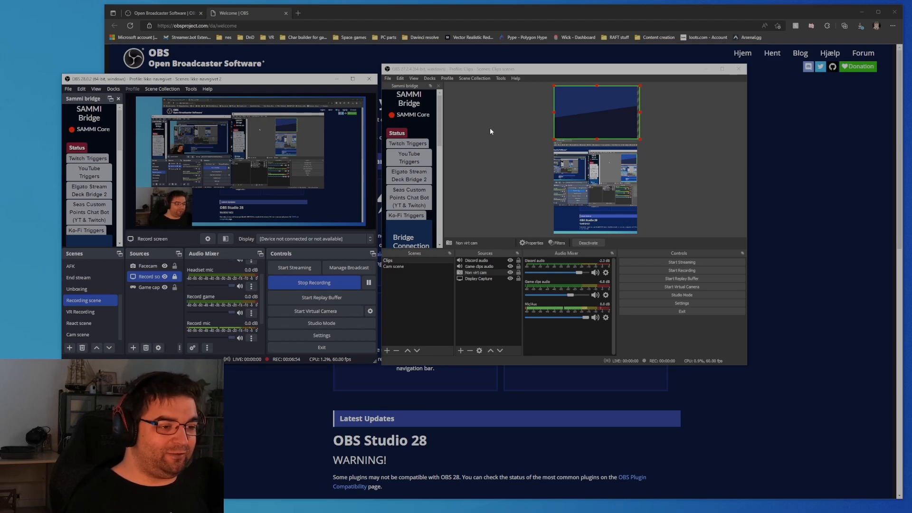
Step: Check the devices of the Game clips audio and Discord audio sources and the limiter filter on Mic/Aux
{"action": "left_click", "coordinate": [473, 267]}
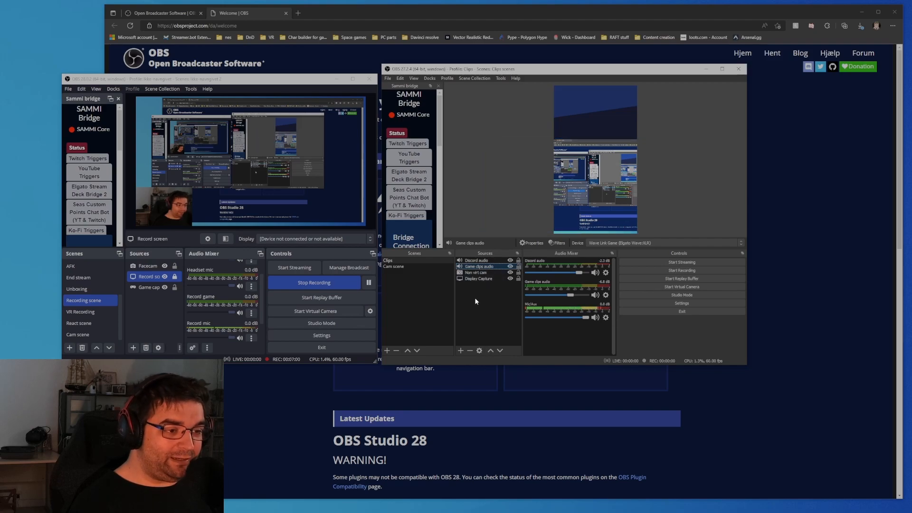
{"action": "left_click", "coordinate": [470, 261]}
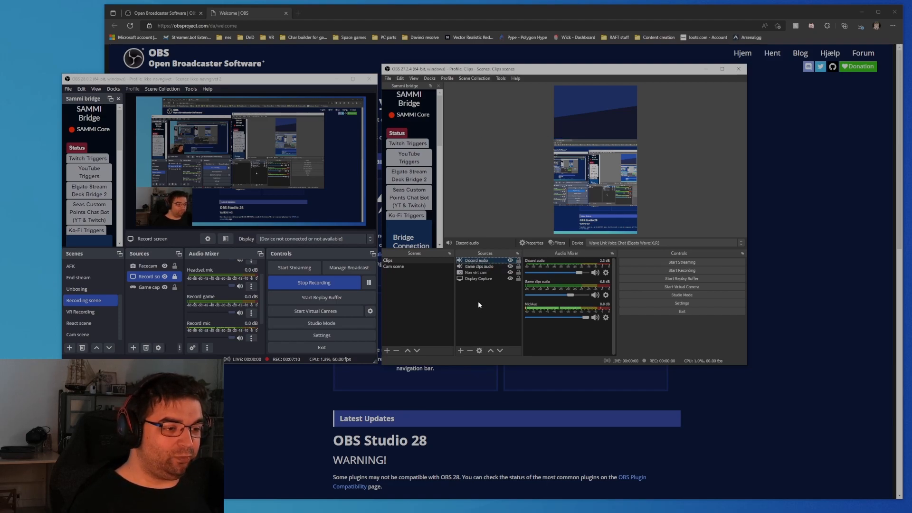
{"action": "left_click", "coordinate": [606, 317]}
{"action": "left_click", "coordinate": [627, 392]}
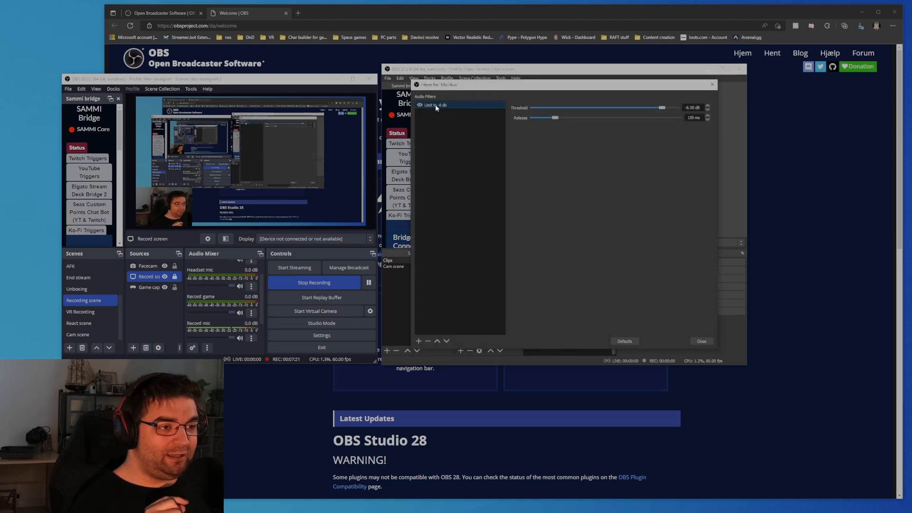
{"action": "left_click_drag", "start_coordinate": [610, 90], "coordinate": [376, 98]}
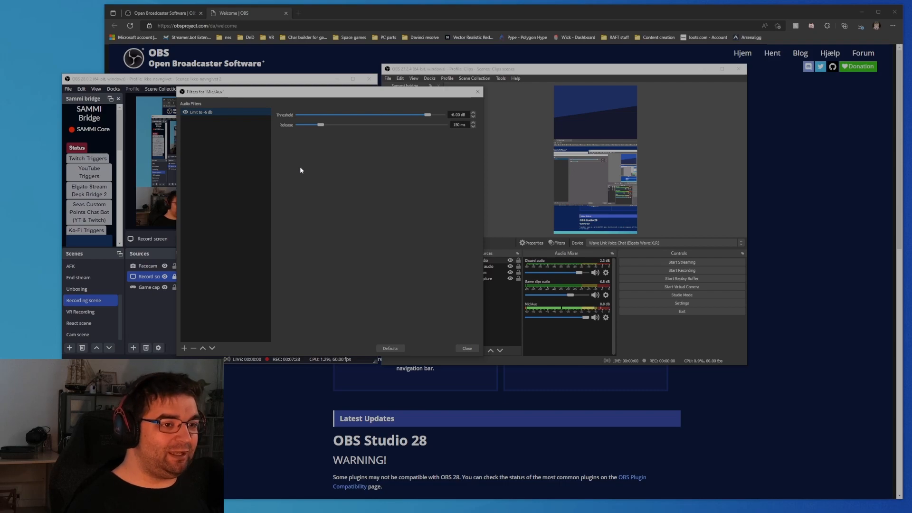
{"action": "left_click", "coordinate": [478, 92]}
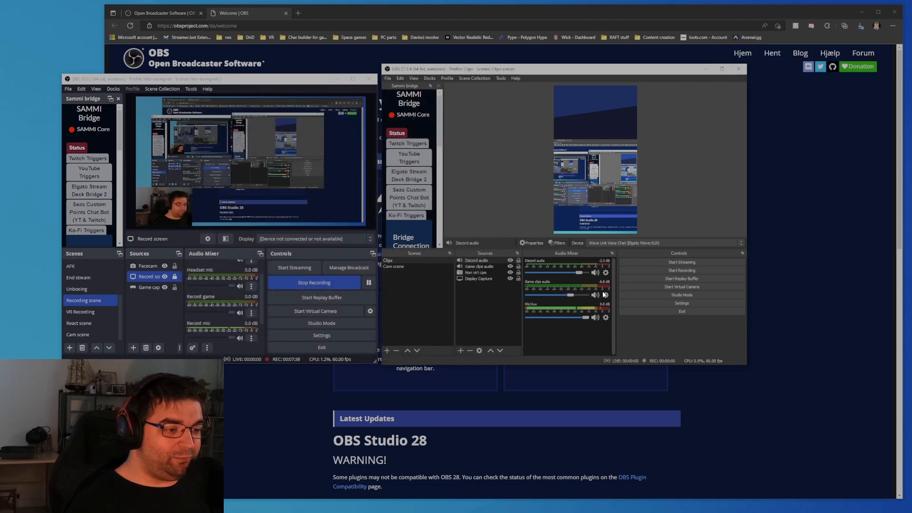
Step: Check the limiter filter on the Game clips audio source
{"action": "left_click", "coordinate": [606, 295]}
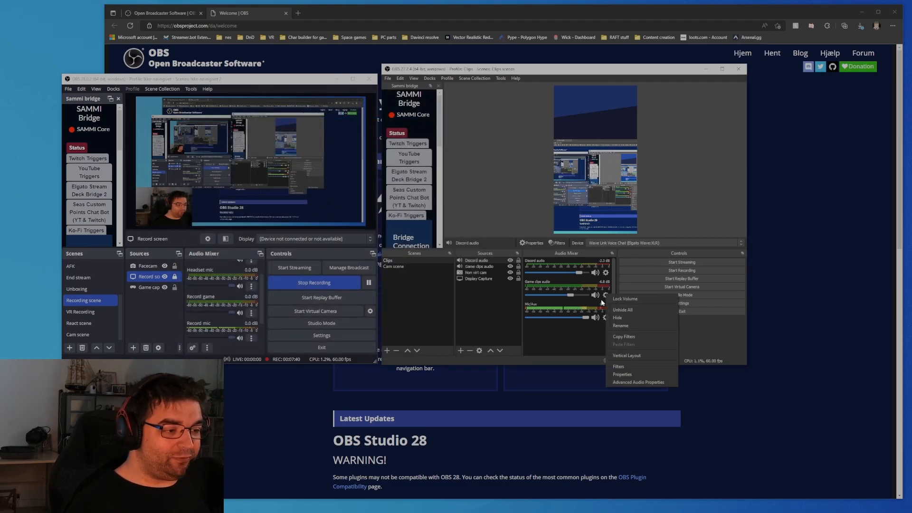
{"action": "left_click", "coordinate": [628, 369]}
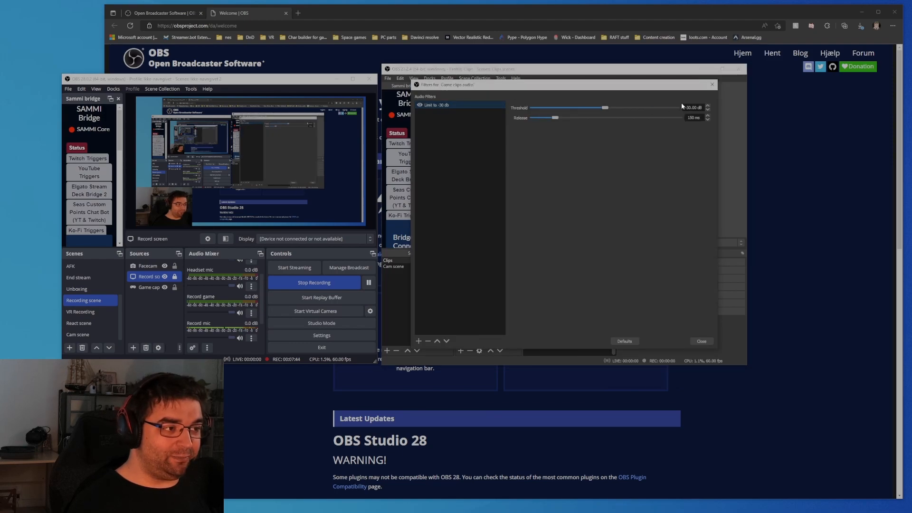
{"action": "left_click", "coordinate": [712, 85]}
Step: Check the limiter filter on the Discord audio source and close its filters window
{"action": "left_click", "coordinate": [605, 273]}
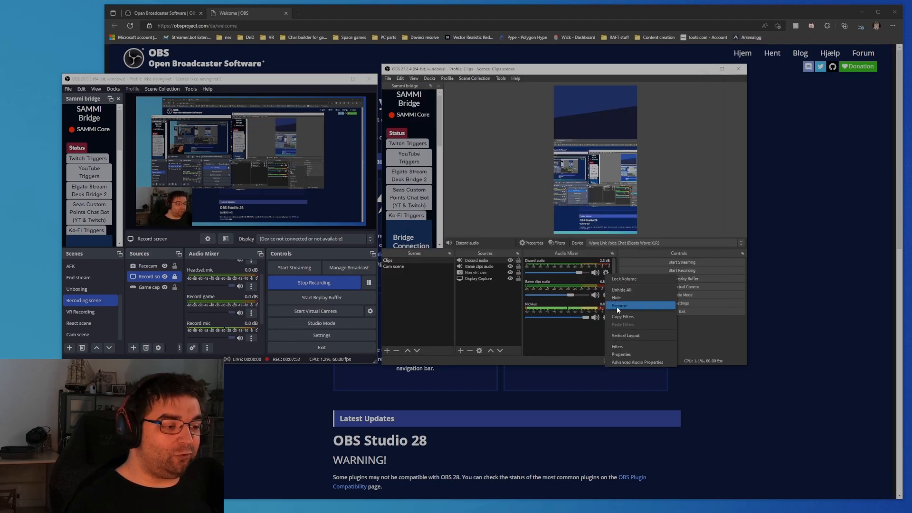
{"action": "left_click", "coordinate": [617, 346]}
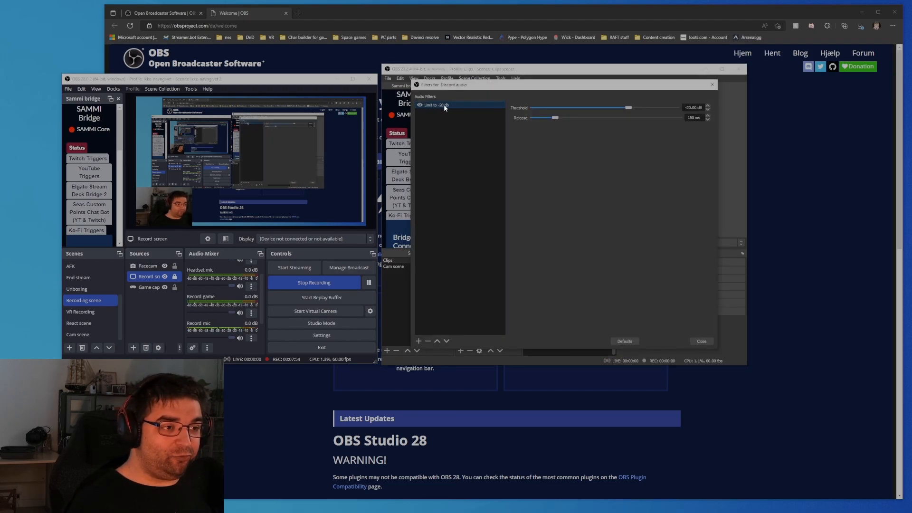
{"action": "left_click", "coordinate": [713, 85]}
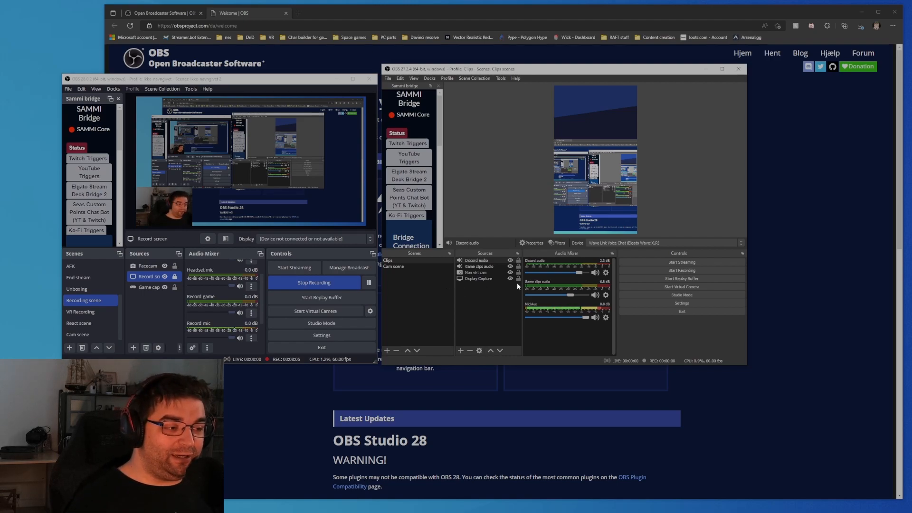
Step: Start the replay buffer in the Clips instance of OBS and save a replay
{"action": "left_click", "coordinate": [681, 278]}
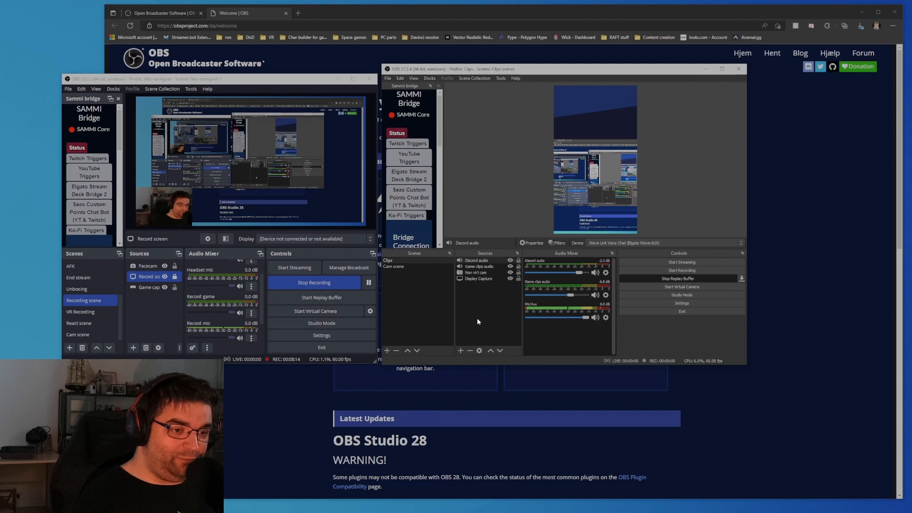
{"action": "key", "text": "F9"}
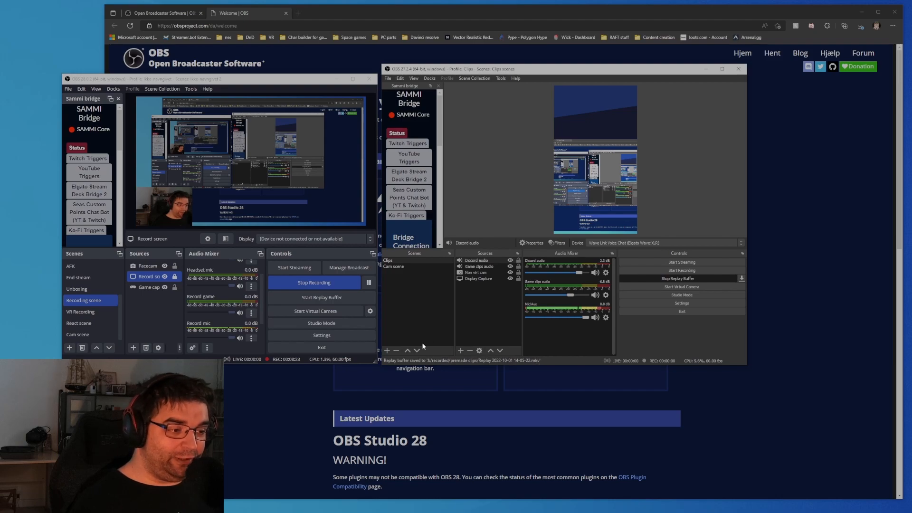
{"action": "left_click", "coordinate": [660, 279]}
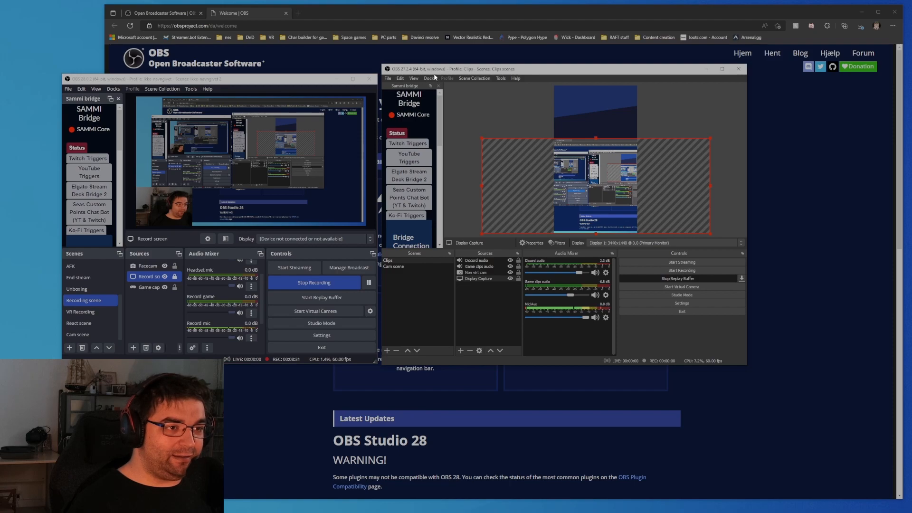
{"action": "left_click", "coordinate": [468, 219]}
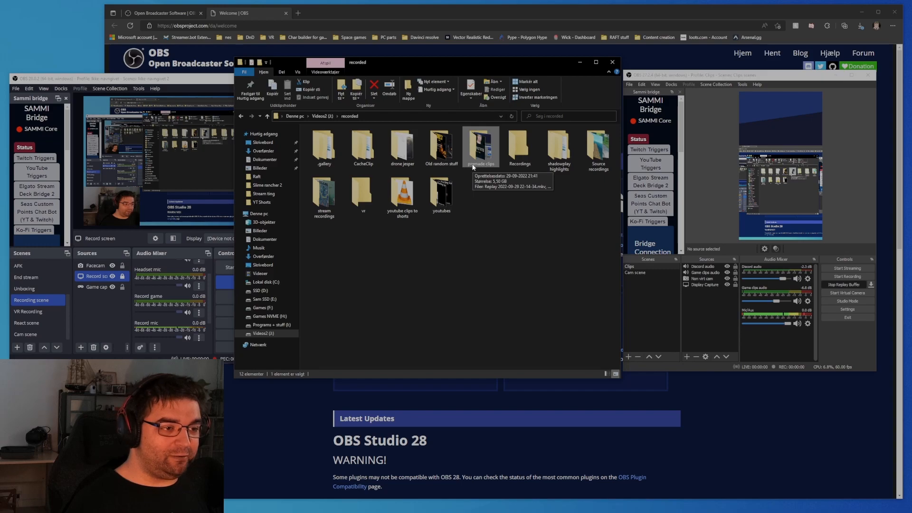
{"action": "double_click", "coordinate": [487, 165]}
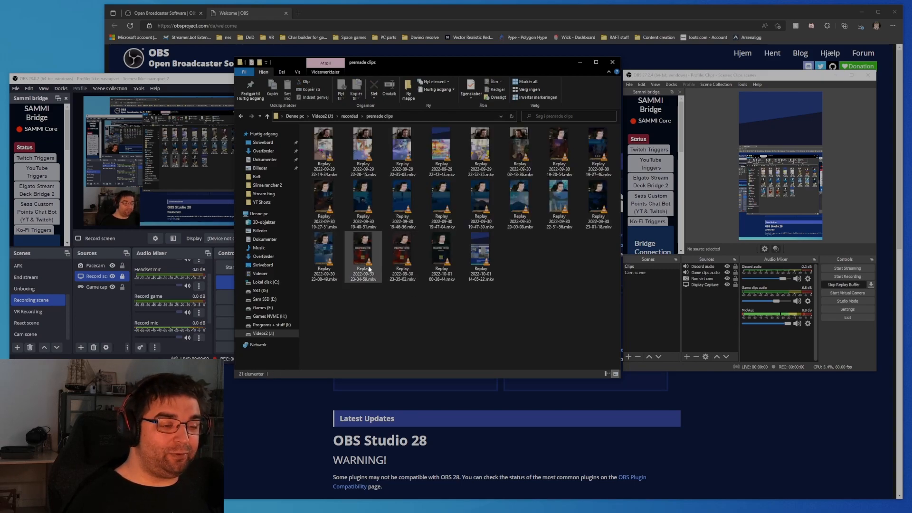
{"action": "mouse_move", "coordinate": [365, 269]}
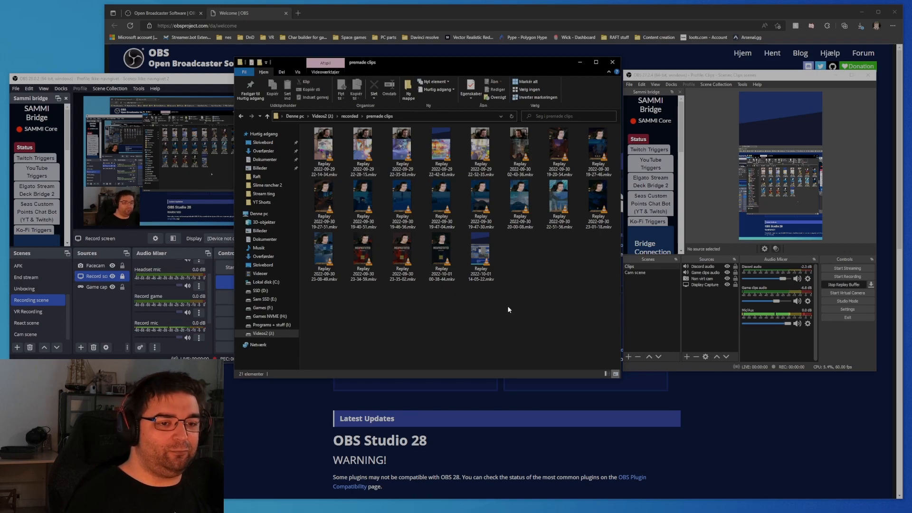
{"action": "left_click", "coordinate": [489, 259]}
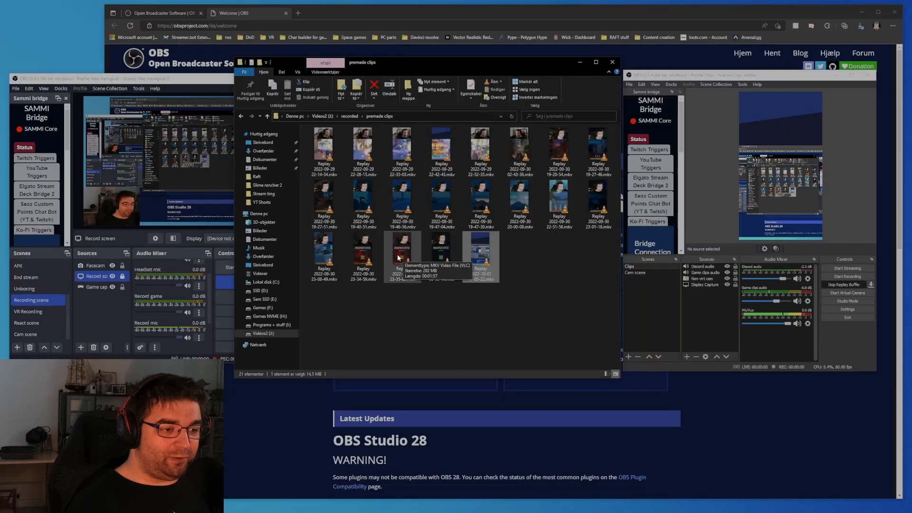
Step: Play the first replay in the folder's third row to view its vertical layout, and close the player and the folder window
{"action": "double_click", "coordinate": [318, 254]}
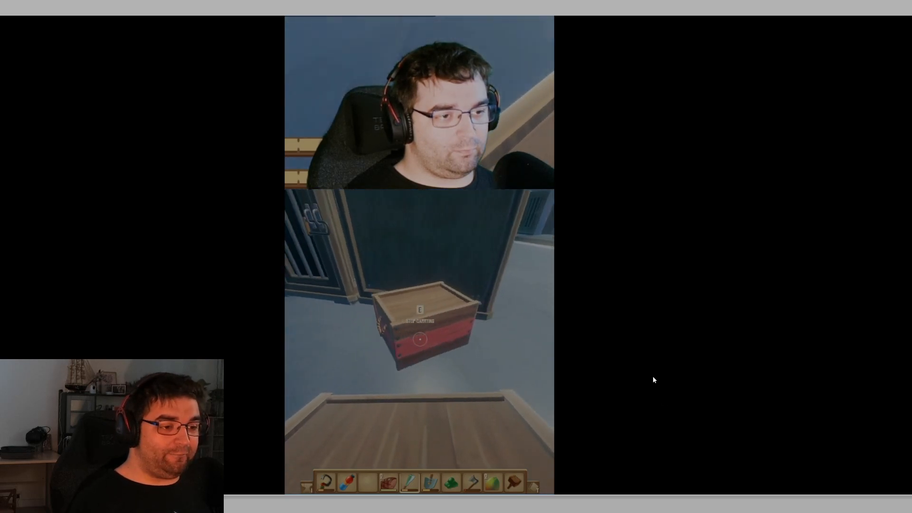
{"action": "key", "text": "alt+F4"}
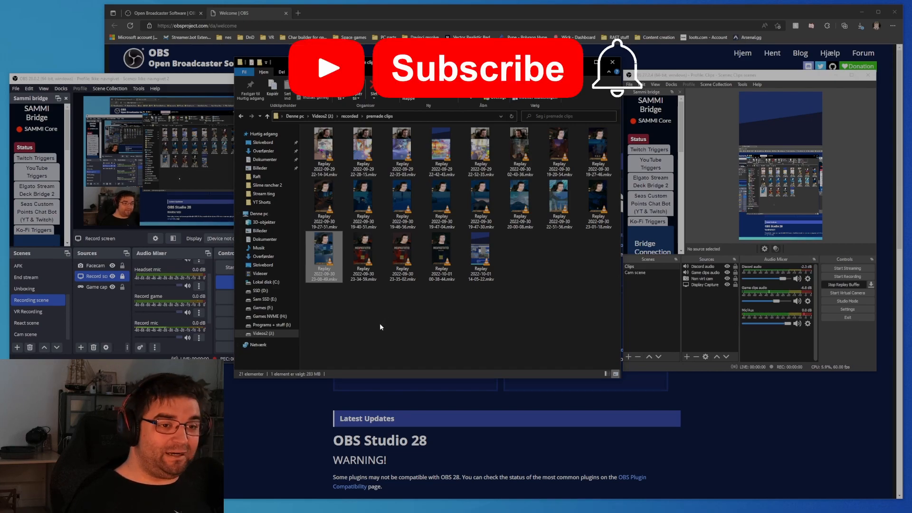
{"action": "left_click", "coordinate": [613, 63]}
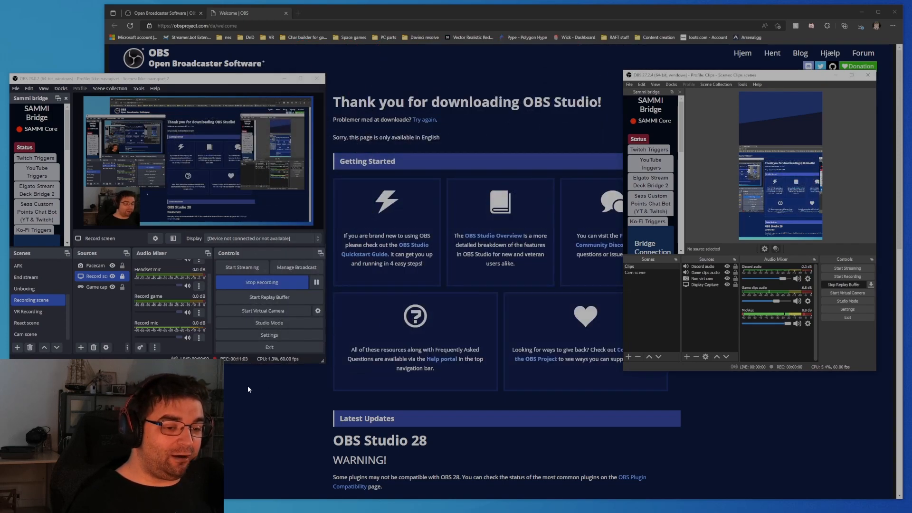